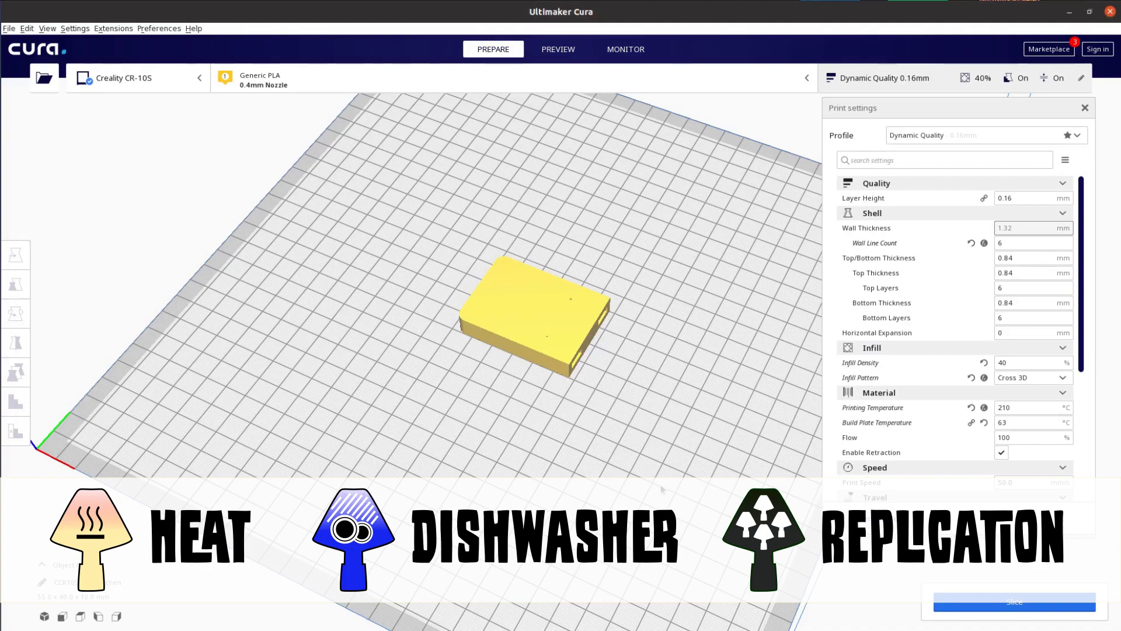
# - Orbit to a low front view of the build plate and slice the rectangular block in Cura
pyautogui.moveTo(621, 478); pyautogui.dragTo(561, 442, button='right')
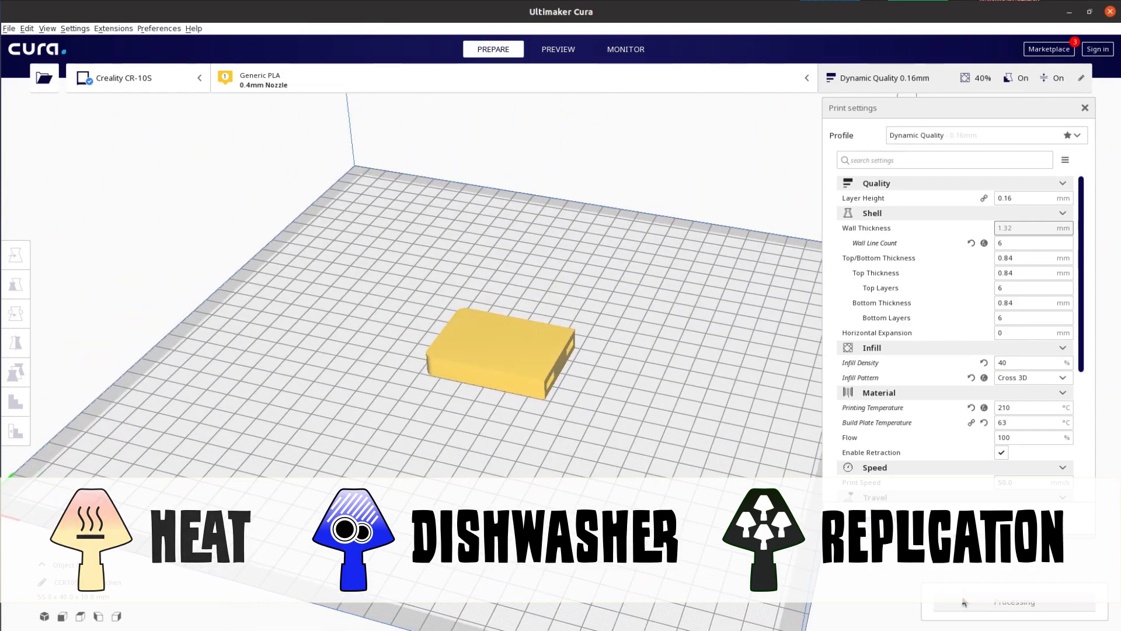
pyautogui.click(964, 601)
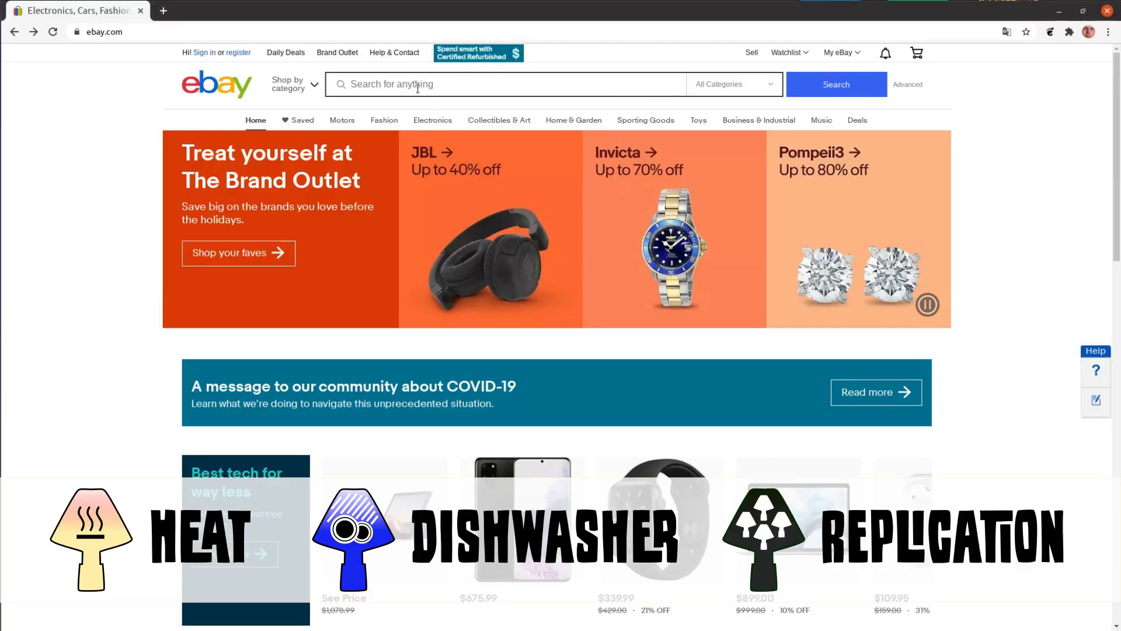
# - Search eBay for 'brass bar stock' and scroll down through the listings
pyautogui.click(417, 88)
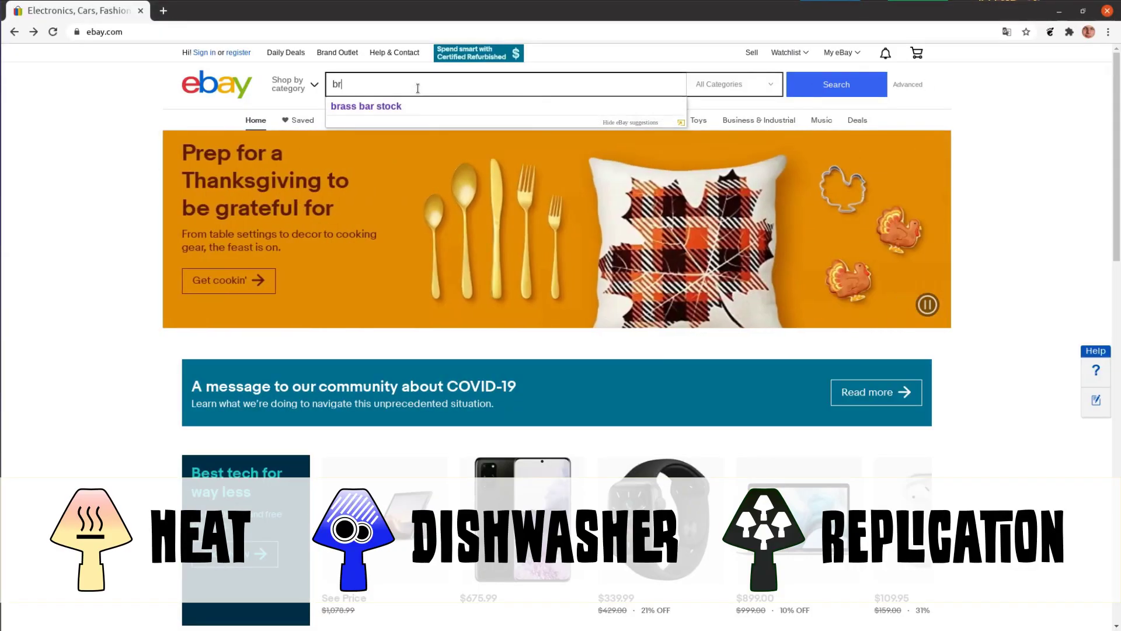
pyautogui.write('brass bar stock')
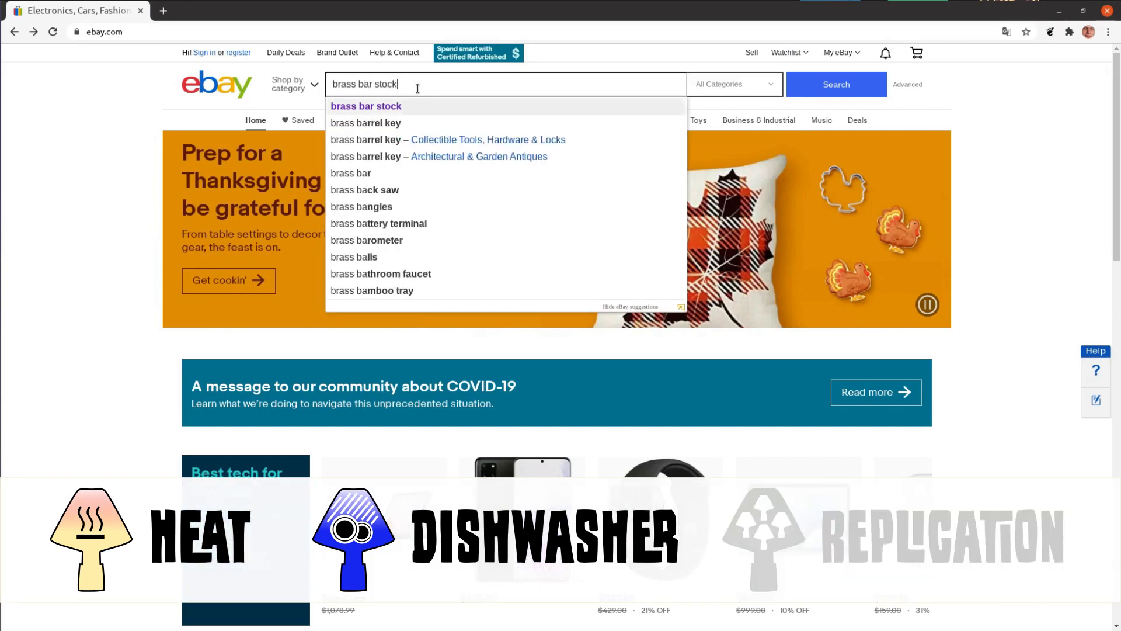
pyautogui.press('Return')
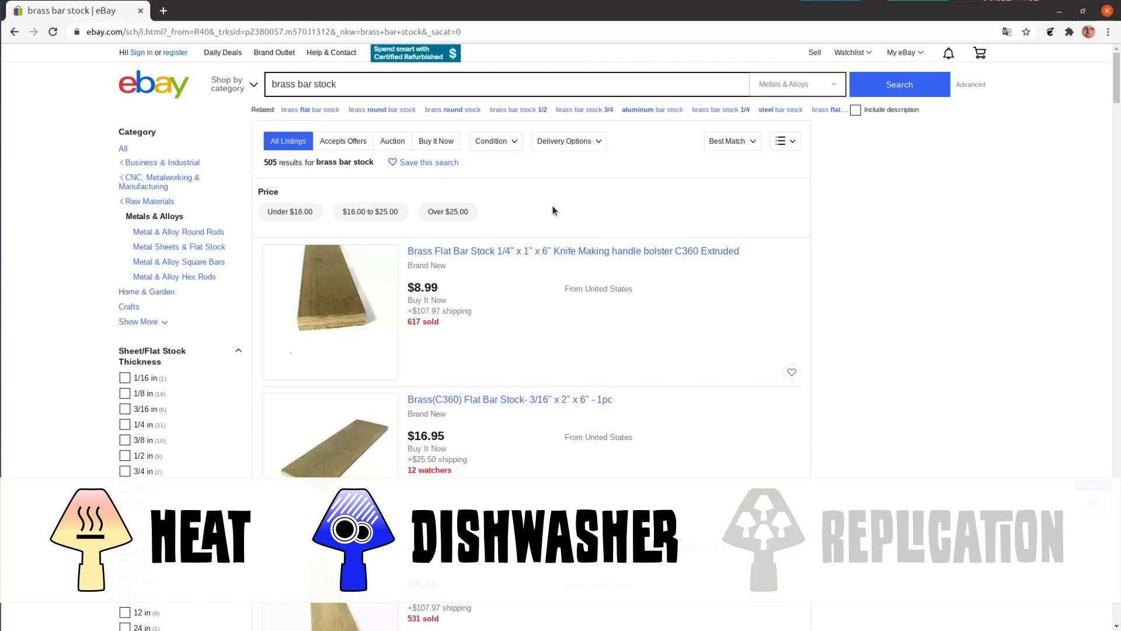
pyautogui.scroll(-2, 553, 211)
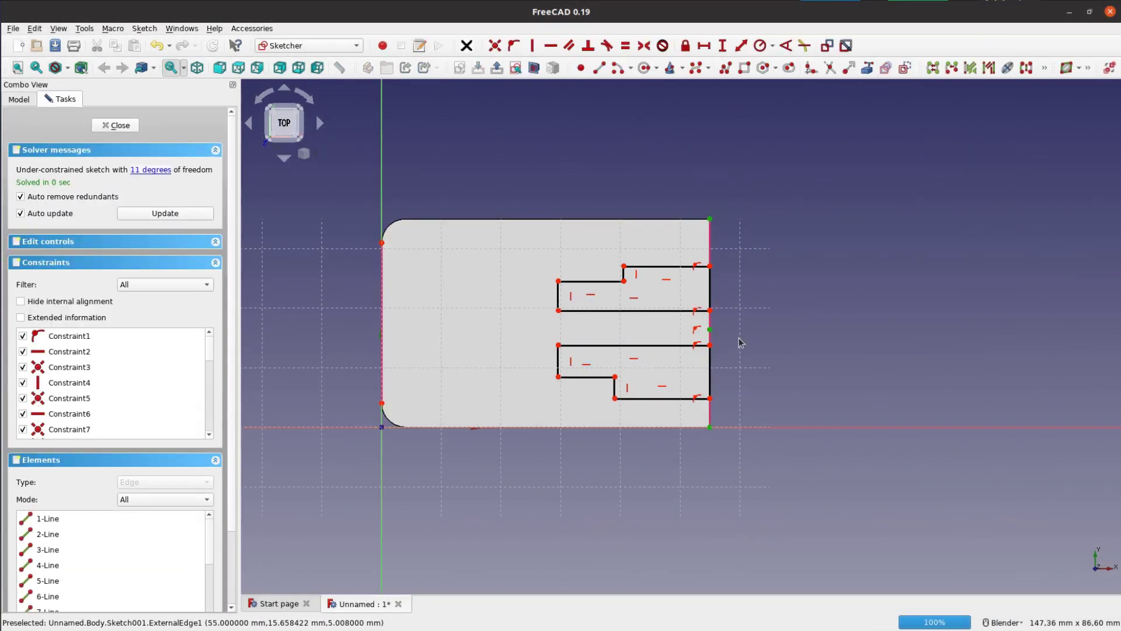
# - Add a 34.5 mm vertical distance between the notch edges and close the sketch
pyautogui.click(710, 400)
pyautogui.press('i')
pyautogui.press('Return')
pyautogui.click(115, 125)
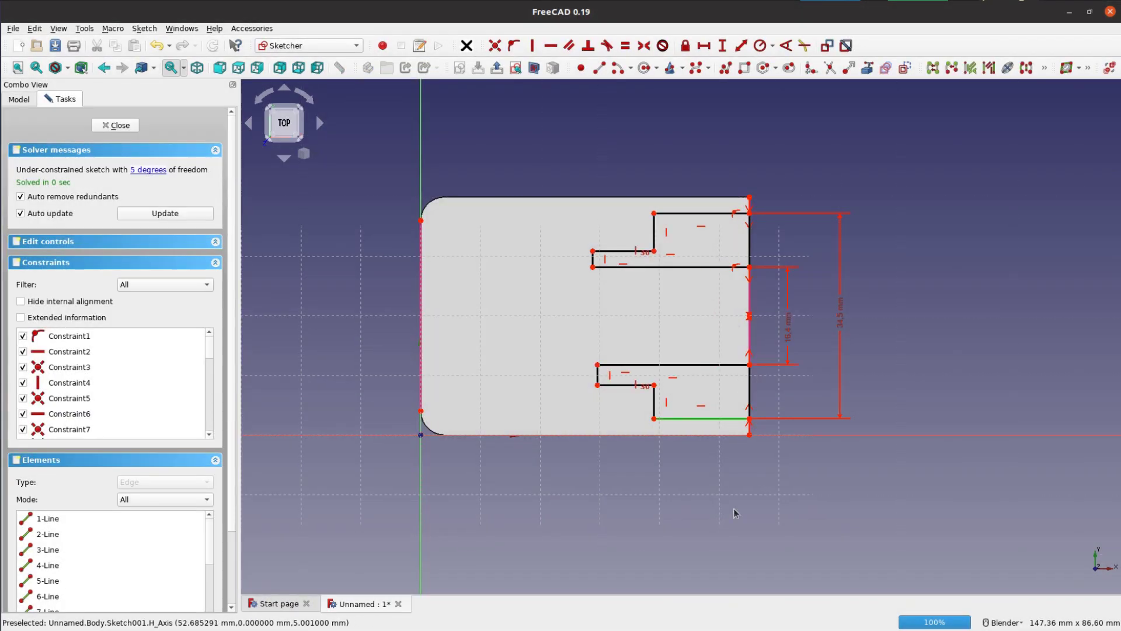
# - Constrain the 22 mm notch distance, 9 mm hole offset and 22.7 mm pin-hole spacing, then close the sketch
pyautogui.write('l22')
pyautogui.press('Return')
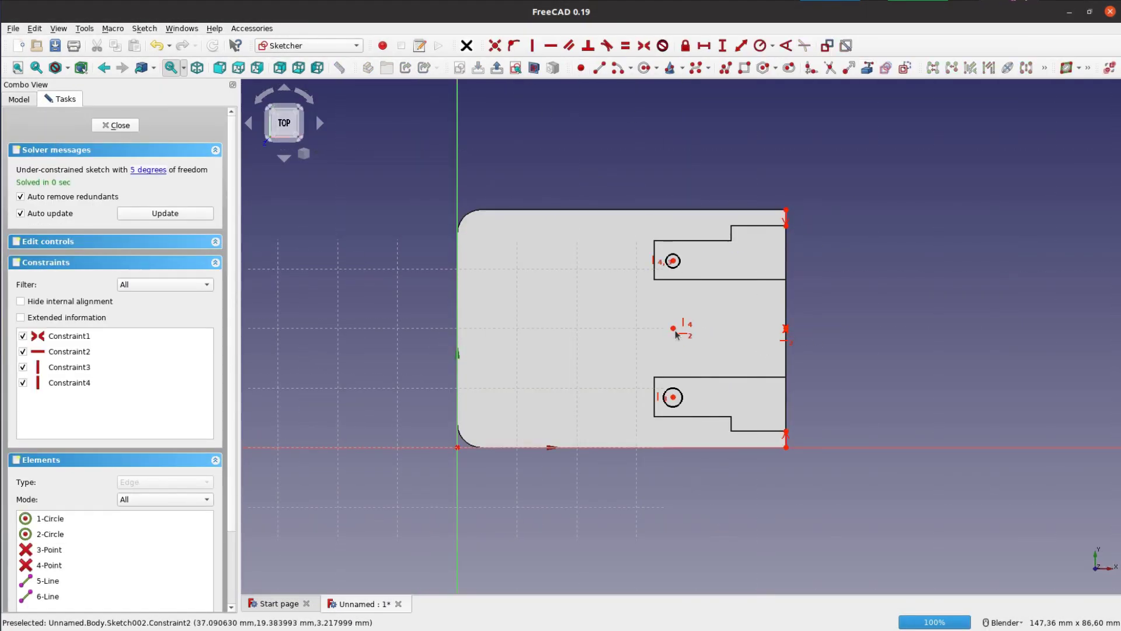
pyautogui.write('l9')
pyautogui.press('Return')
pyautogui.write('i')
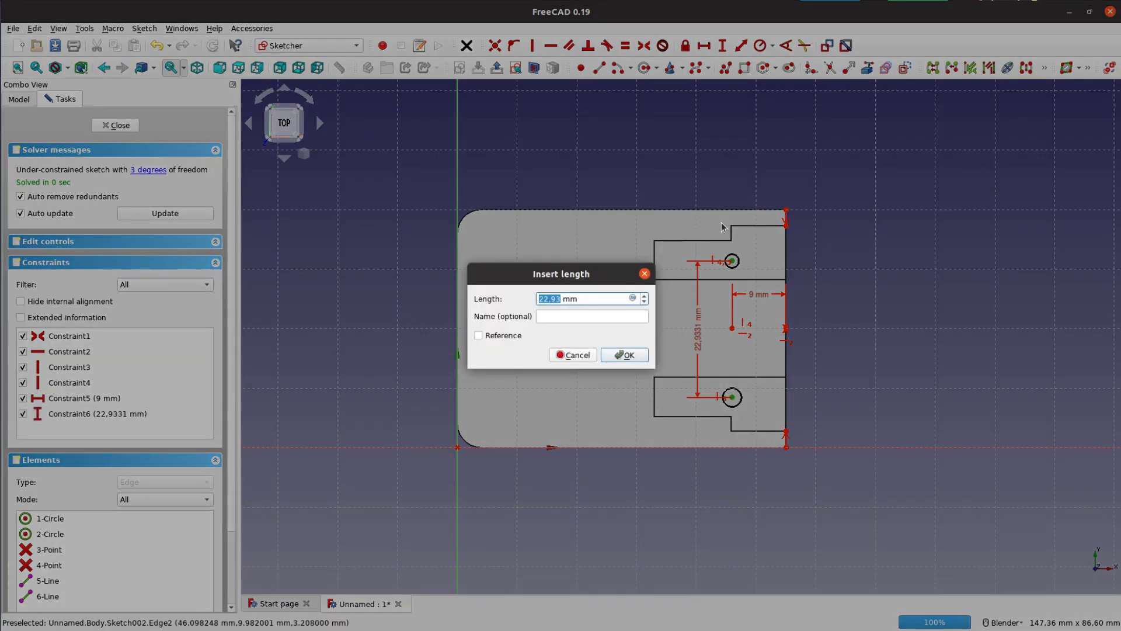
pyautogui.write('22.7')
pyautogui.press('Return')
pyautogui.click(731, 260)
pyautogui.click(732, 396)
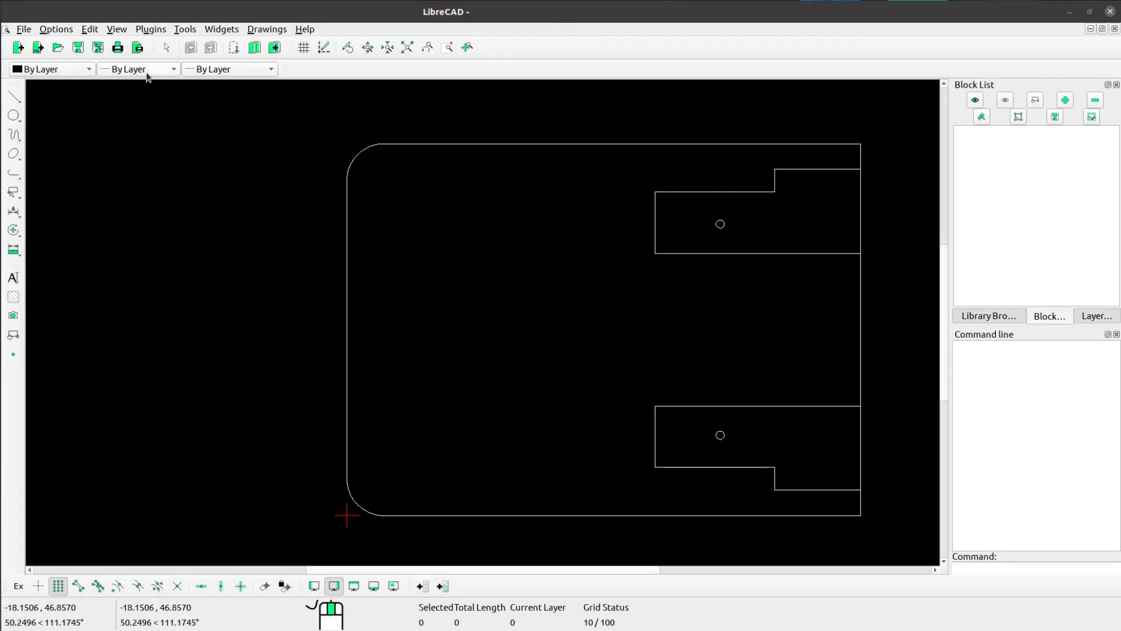
# - Export the drawing as MakerCAM SVG from the File menu
pyautogui.click(24, 29)
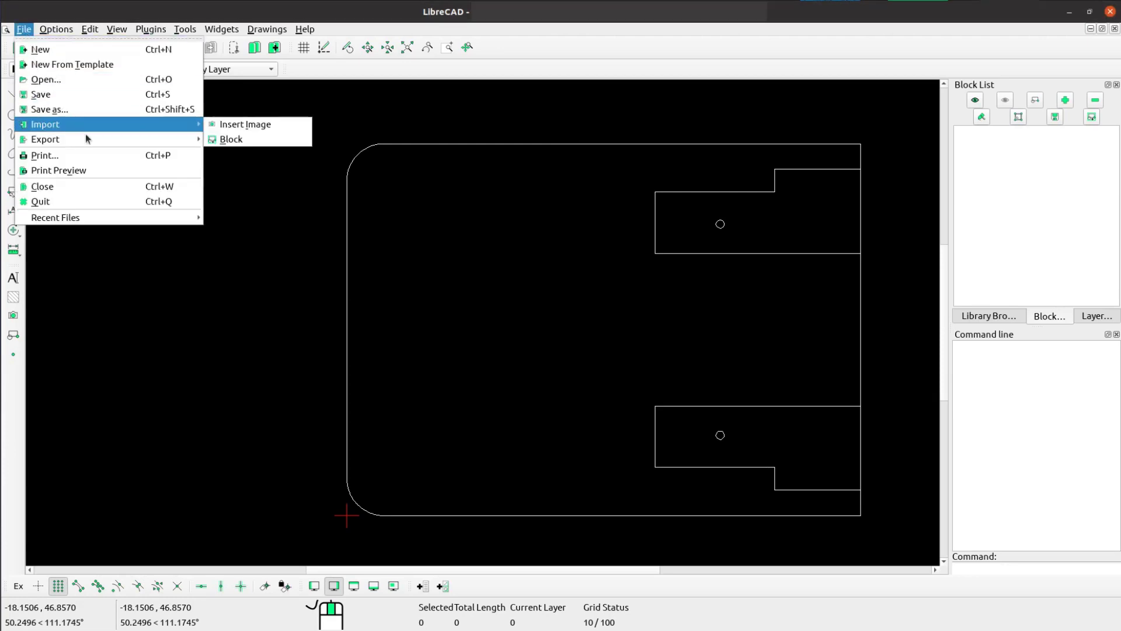
pyautogui.moveTo(140, 145)
pyautogui.click(270, 141)
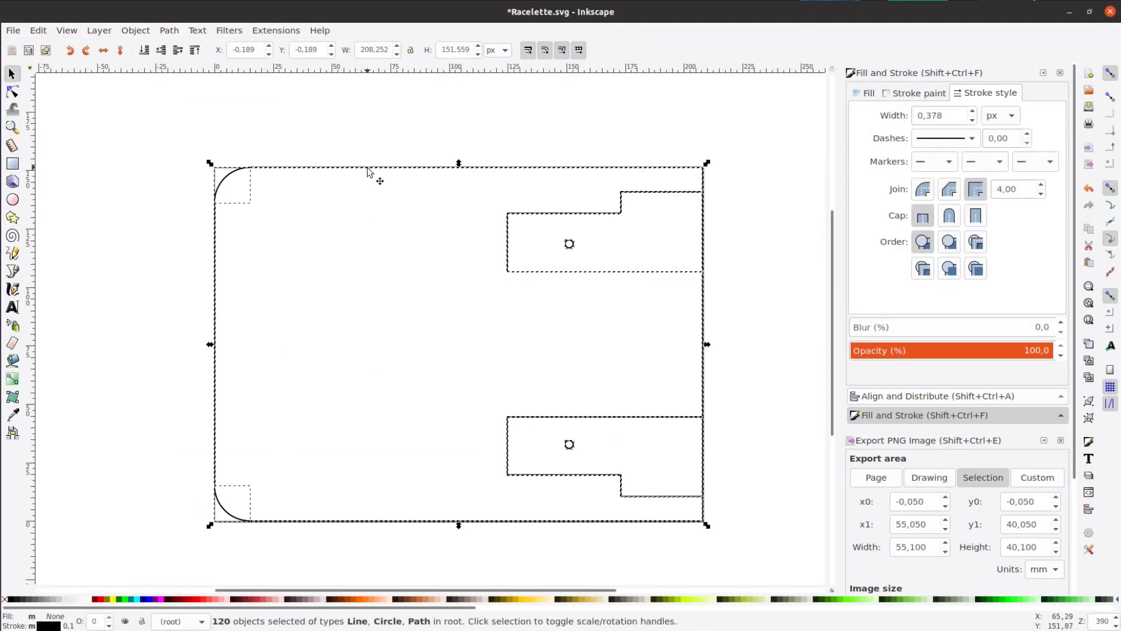
# - Join the outline's nodes into one closed handle outline
pyautogui.click(308, 170)
pyautogui.press('Escape')
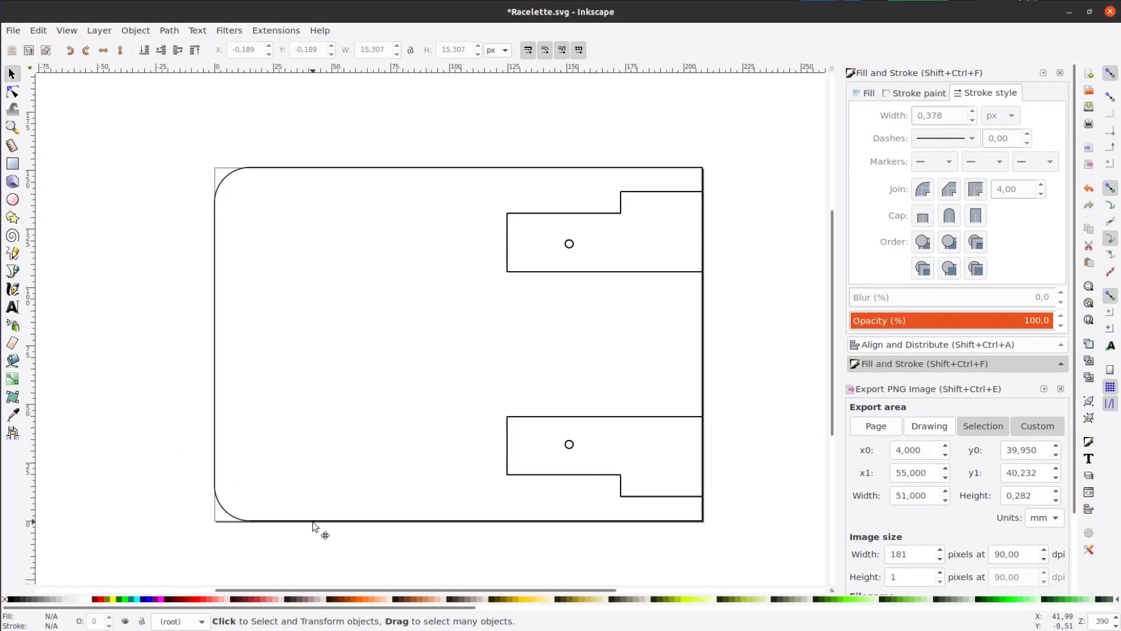
pyautogui.click(703, 184)
pyautogui.press('n')
pyautogui.click(85, 51)
pyautogui.press('s')
pyautogui.press('Escape')
pyautogui.click(703, 432)
# - Combine the lower pocket's lines and join them into a closed shape
pyautogui.moveTo(408, 383); pyautogui.dragTo(778, 533)
pyautogui.hotkey('ctrl', 'k')
pyautogui.press('n')
pyautogui.click(86, 52)
pyautogui.press('s')
# - Combine and close the upper pocket's lines into one path
pyautogui.moveTo(724, 280); pyautogui.dragTo(624, 203)
pyautogui.hotkey('ctrl', 'k')
pyautogui.press('d')
pyautogui.press('s')
# - Remove the cream fill from the outer outline, leaving the three paths unselected
pyautogui.hotkey('ctrl', 'a')
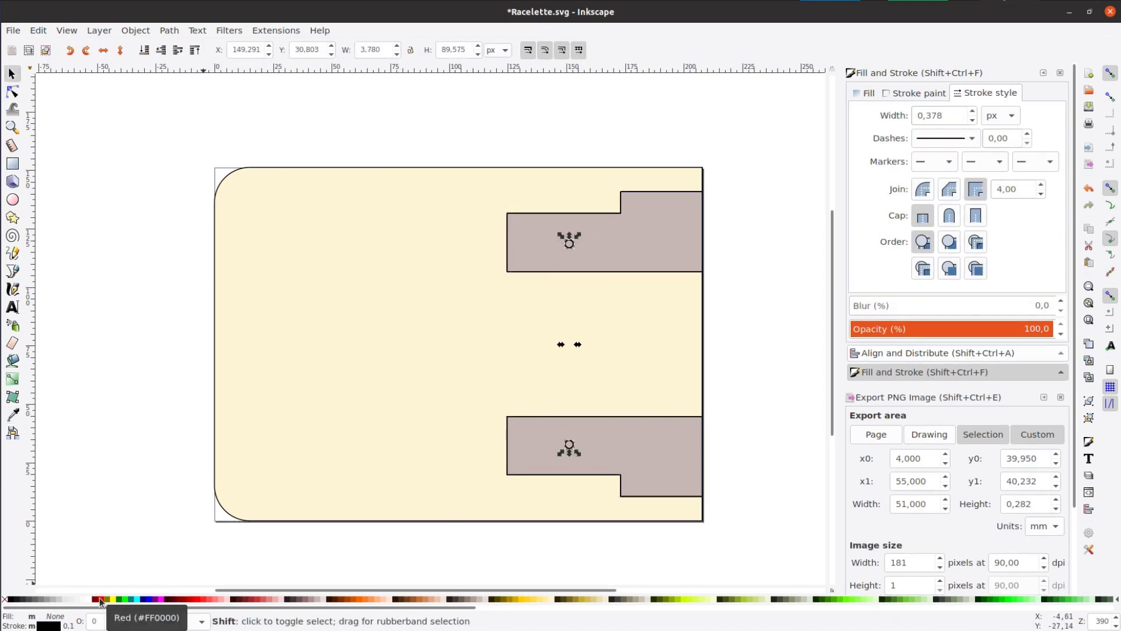
pyautogui.hotkey('ctrl', 'z')
pyautogui.hotkey('ctrl', 'a')
pyautogui.press('Escape')
pyautogui.scroll(-1, 762, 217)
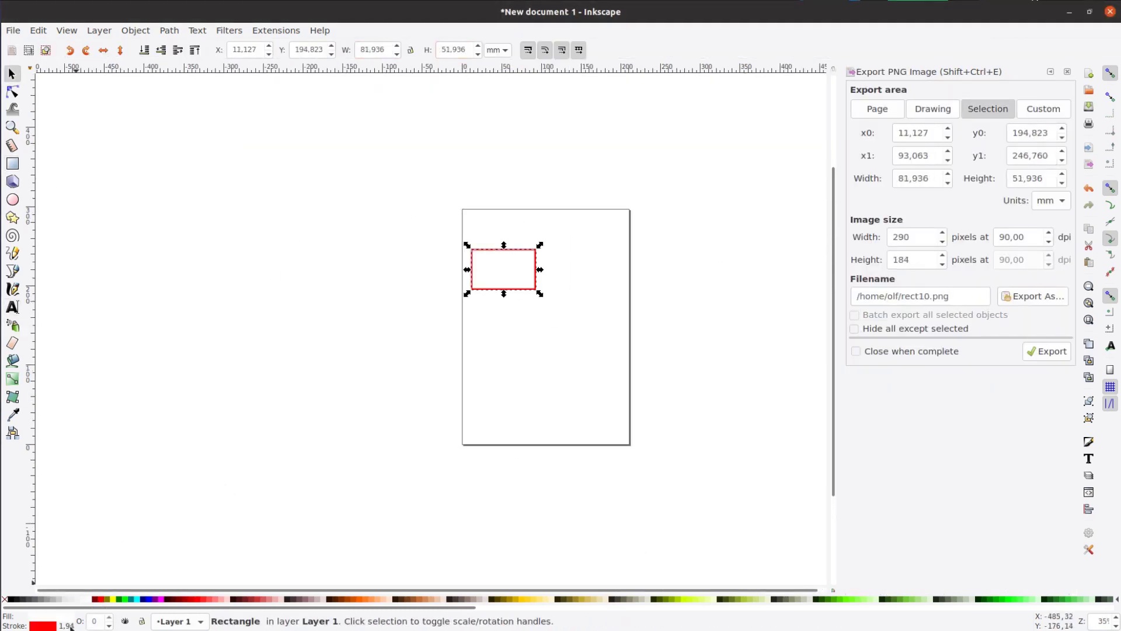
# - Zoom in on the red frame and add the row labels 5 and 10 inside it
pyautogui.press('3')
pyautogui.scroll(1, 288, 238)
pyautogui.press('t')
pyautogui.click(251, 186)
pyautogui.write('5')
pyautogui.press('F1')
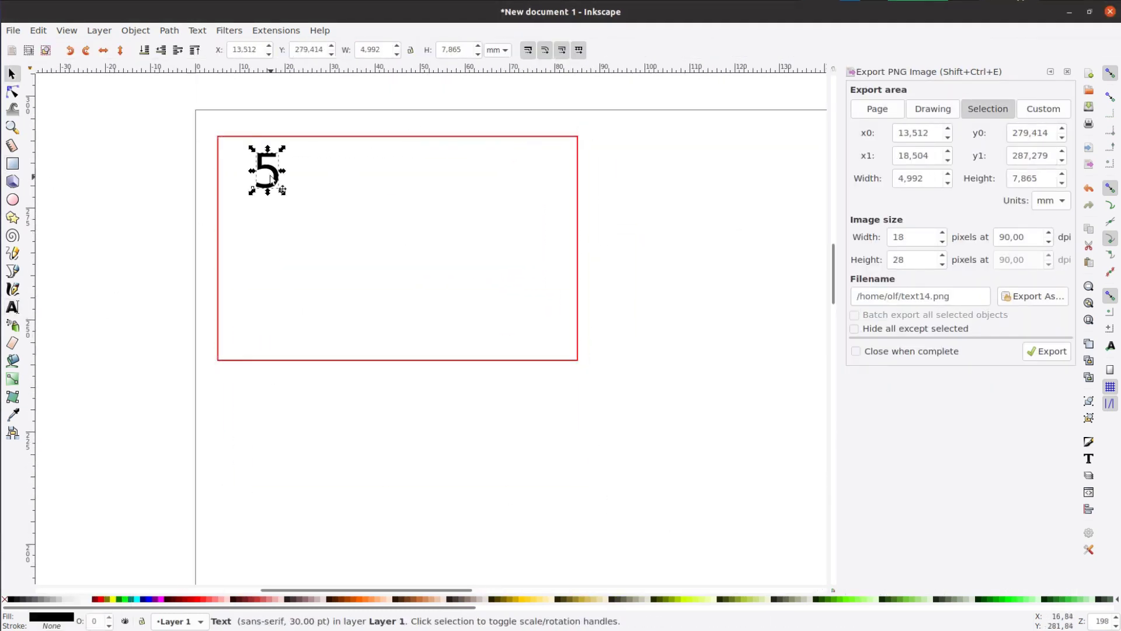
pyautogui.doubleClick(264, 225)
pyautogui.press('F1')
pyautogui.moveTo(260, 243); pyautogui.dragTo(260, 243)
pyautogui.doubleClick(241, 298)
pyautogui.write('10')
pyautogui.press('F1')
pyautogui.press('Escape')
# - Add the column labels 10, 30, 60 and 120 along the top of the frame
pyautogui.press('t')
pyautogui.click(315, 175)
pyautogui.write('10')
pyautogui.press('F1')
pyautogui.click(380, 177)
pyautogui.write('20')
pyautogui.press('F1')
pyautogui.hotkey('ctrl', 'd')
pyautogui.moveTo(394, 177); pyautogui.dragTo(533, 176)
pyautogui.write('60')
pyautogui.press('F1')
pyautogui.hotkey('ctrl', 'd')
pyautogui.write('120r')
# - Draw outline-free squares in row 5 and distribute them evenly in one row
pyautogui.keyDown('ctrl'); pyautogui.moveTo(312, 222); pyautogui.dragTo(346, 253); pyautogui.keyUp('ctrl')
pyautogui.keyDown('shift'); pyautogui.click(6, 600); pyautogui.keyUp('shift')
pyautogui.press('F1')
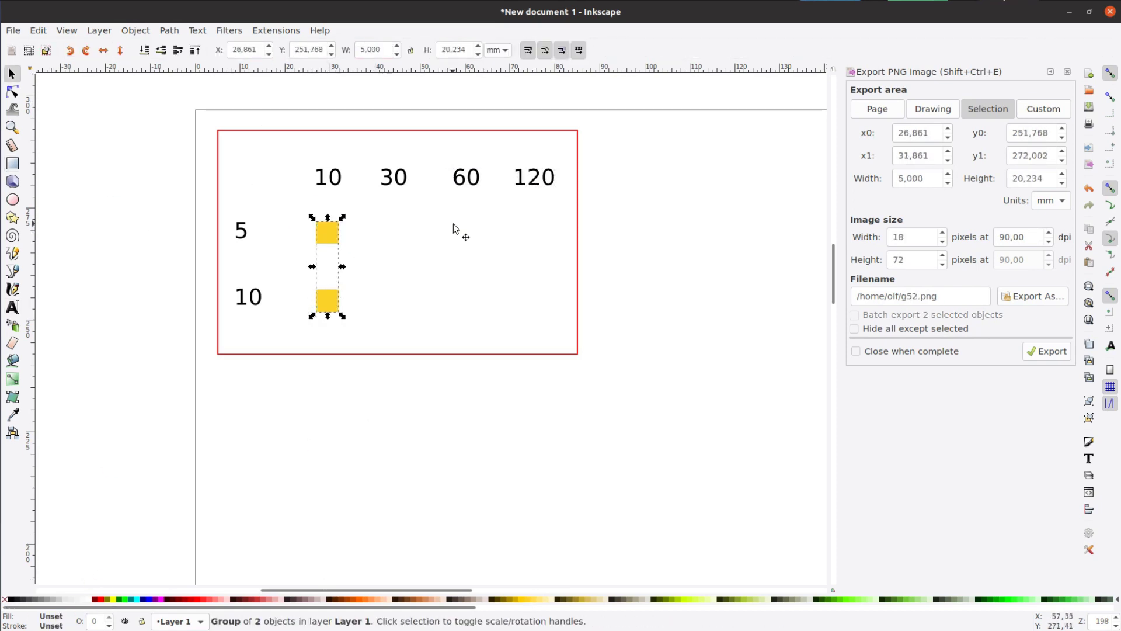
pyautogui.hotkey('ctrl', 'shift', 'a')
pyautogui.click(982, 206)
pyautogui.moveTo(582, 212); pyautogui.dragTo(251, 327)
pyautogui.click(327, 177)
pyautogui.click(534, 176)
# - Align the column labels over their squares and the 5 and 10 labels with their rows
pyautogui.keyDown('shift'); pyautogui.click(535, 231); pyautogui.keyUp('shift')
pyautogui.moveTo(584, 152); pyautogui.dragTo(292, 198)
pyautogui.click(982, 207)
pyautogui.click(310, 236)
pyautogui.click(241, 231)
pyautogui.keyDown('shift'); pyautogui.click(327, 232); pyautogui.keyUp('shift')
pyautogui.click(982, 166)
pyautogui.click(241, 232)
pyautogui.keyDown('shift'); pyautogui.click(253, 313); pyautogui.keyUp('shift')
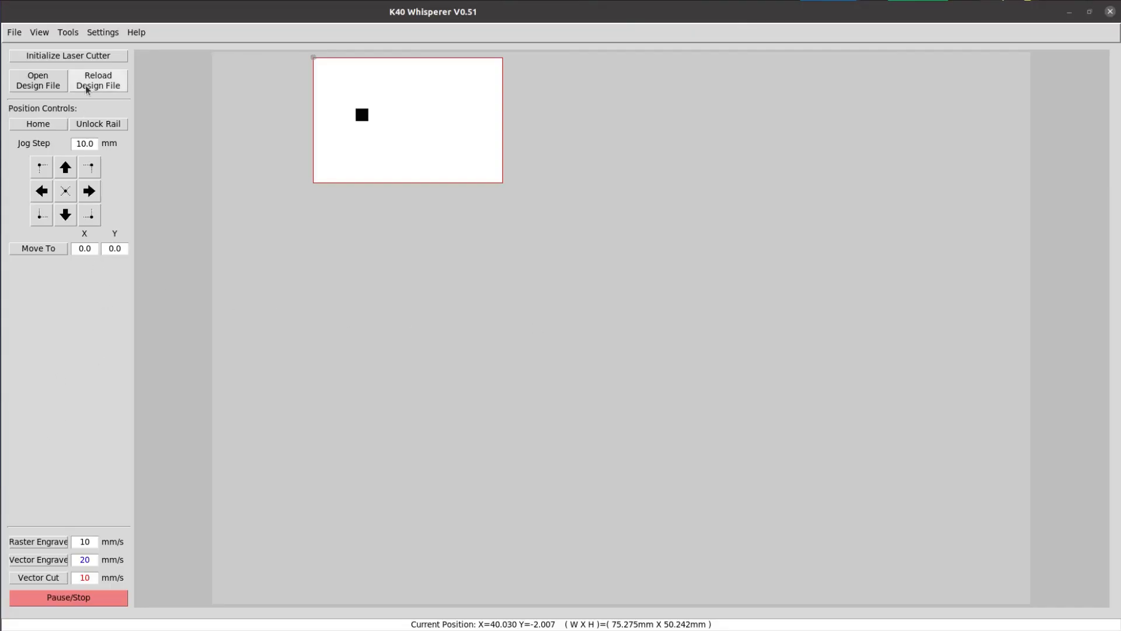
# - Reload the test card after editing the square, moving the black square to row 5, column 30
pyautogui.click(86, 89)
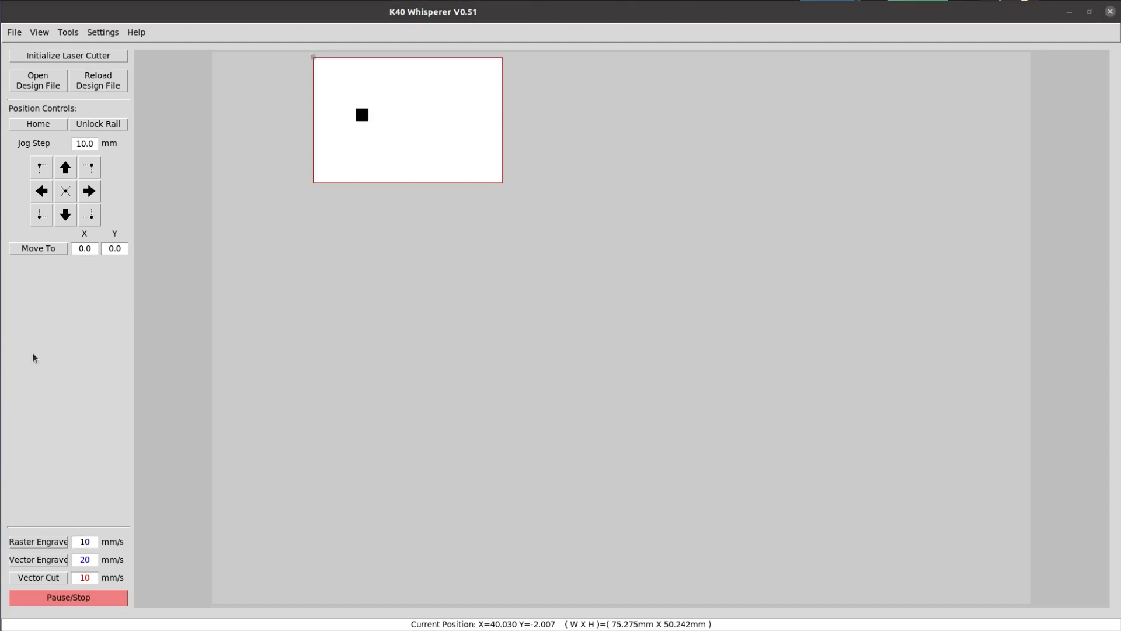
pyautogui.click(18, 273)
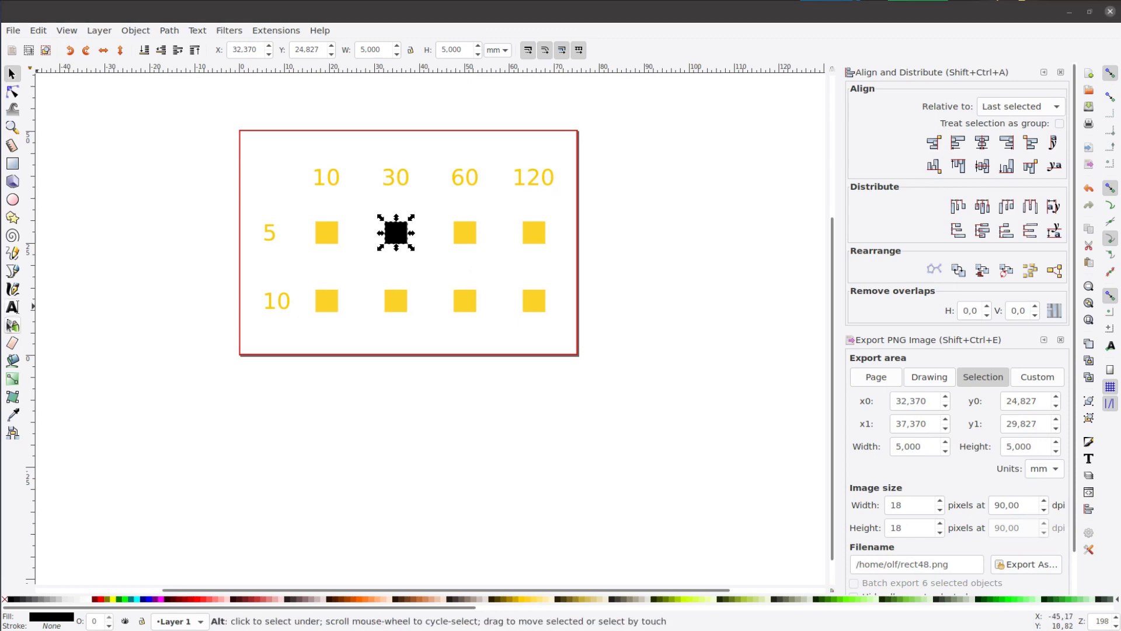
pyautogui.click(16, 359)
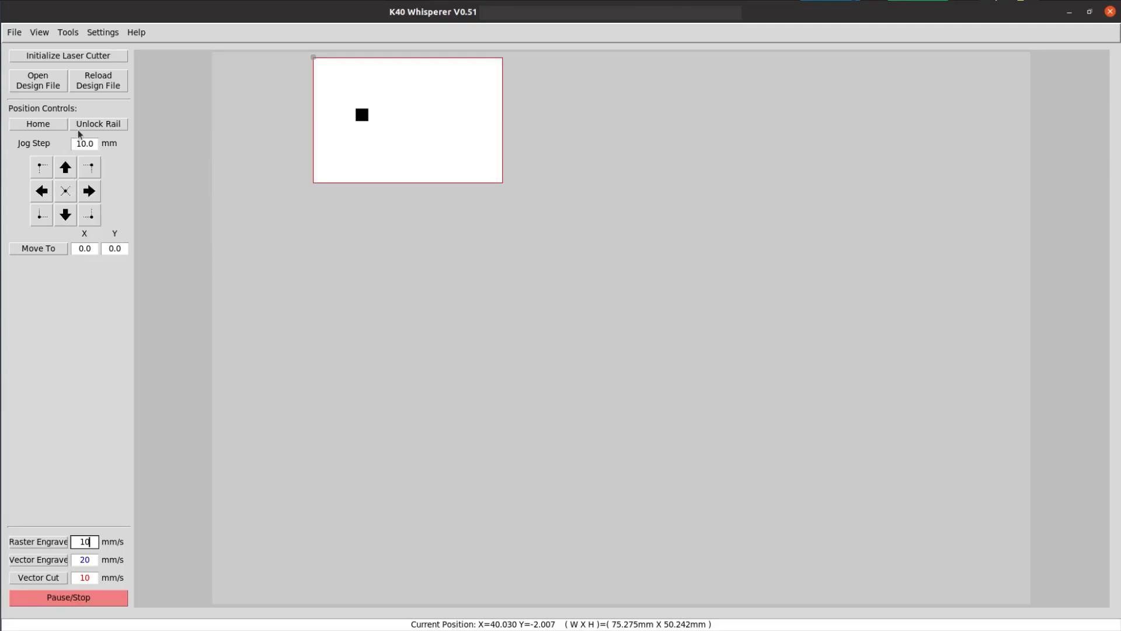
pyautogui.click(108, 80)
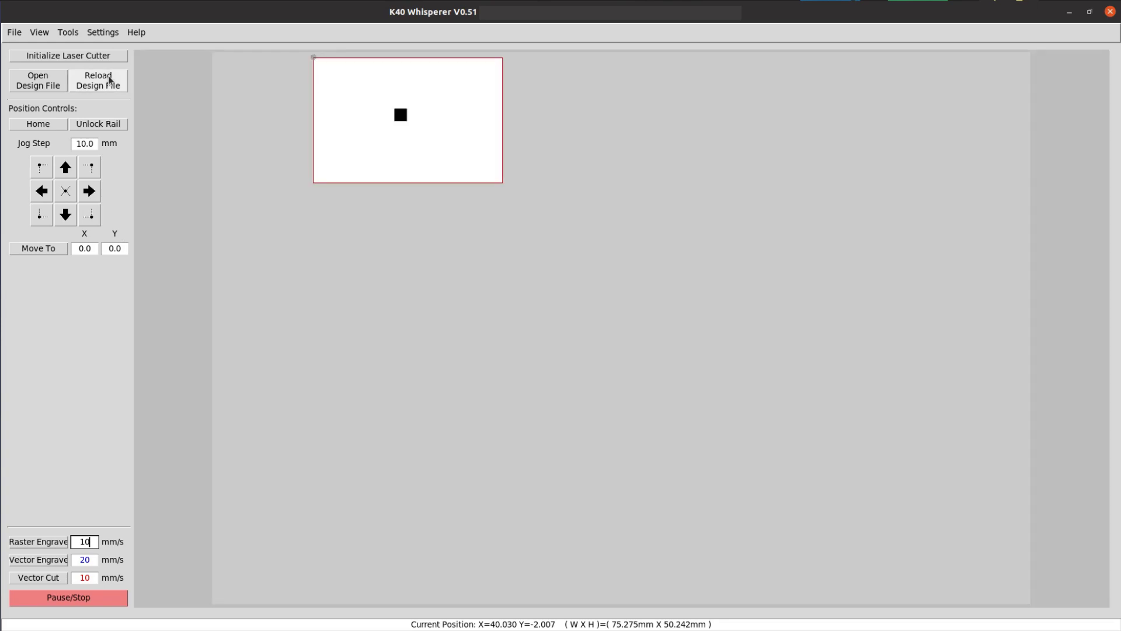
# - Enter the acrylic Power, Speed and Depth test results into the table
pyautogui.hotkey('alt', 'Tab')
pyautogui.press('Down')
pyautogui.press('Down')
pyautogui.write('P')
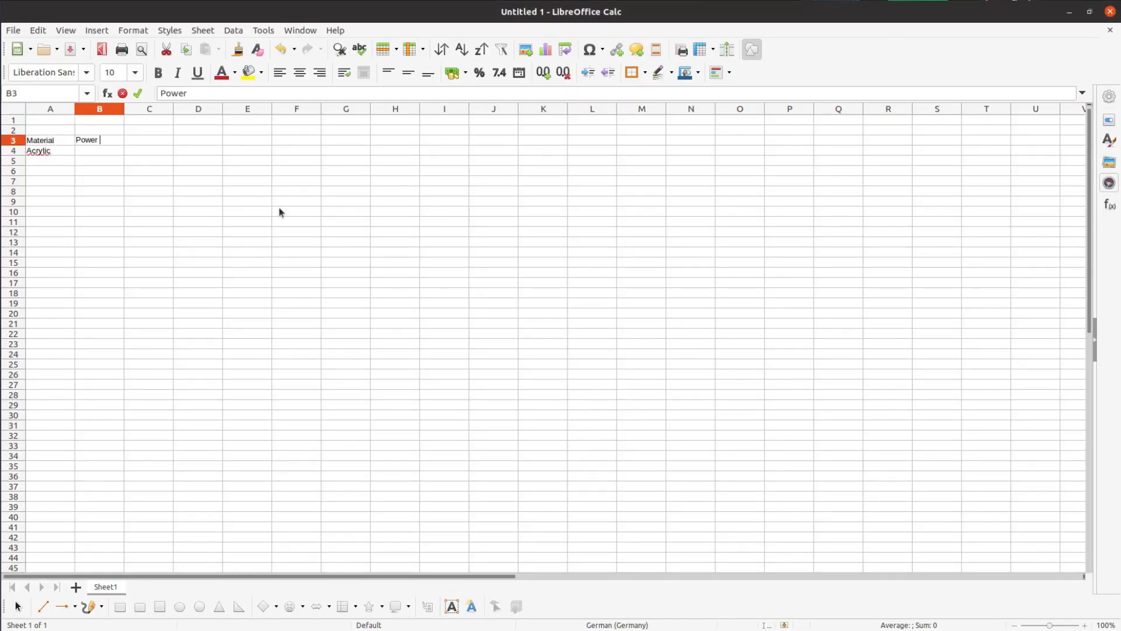
pyautogui.press('Return')
pyautogui.write('5')
pyautogui.hotkey('shift', 'Left')
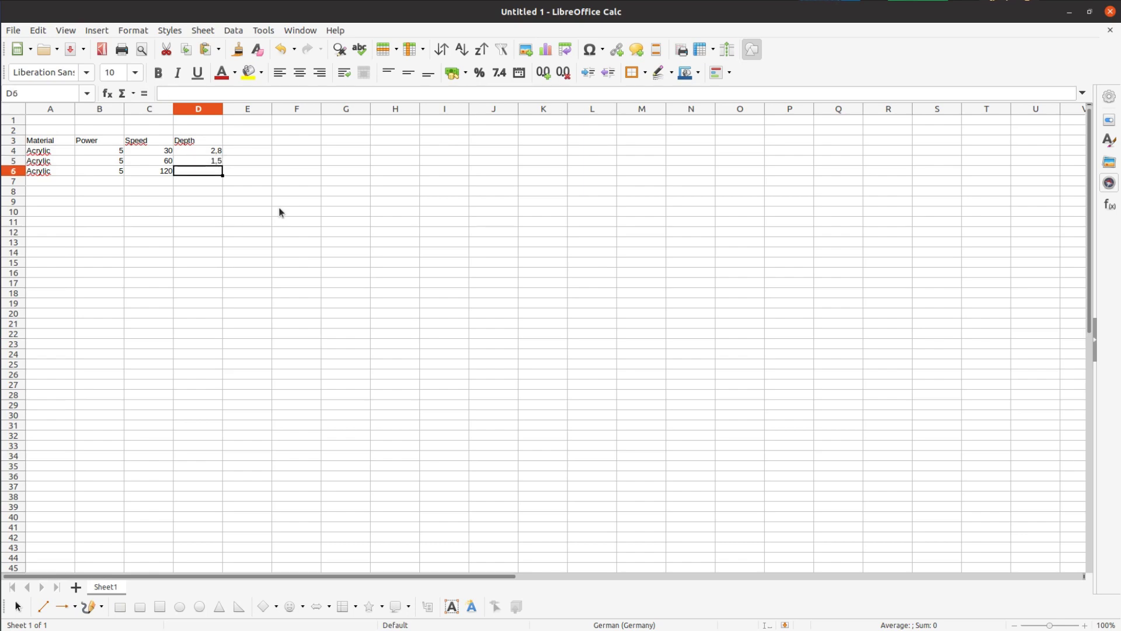
# - Create an XY scatter chart from the speed and depth values in C4:D6
pyautogui.moveTo(148, 155); pyautogui.dragTo(216, 171)
pyautogui.click(545, 49)
pyautogui.click(452, 300)
pyautogui.click(701, 440)
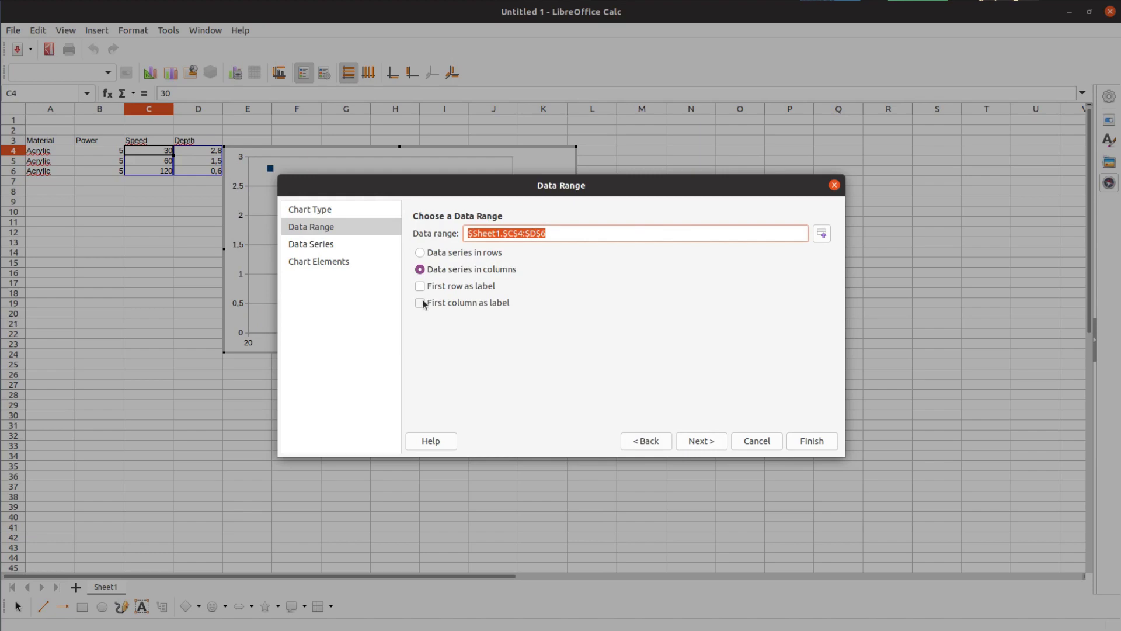
pyautogui.click(700, 440)
pyautogui.click(812, 440)
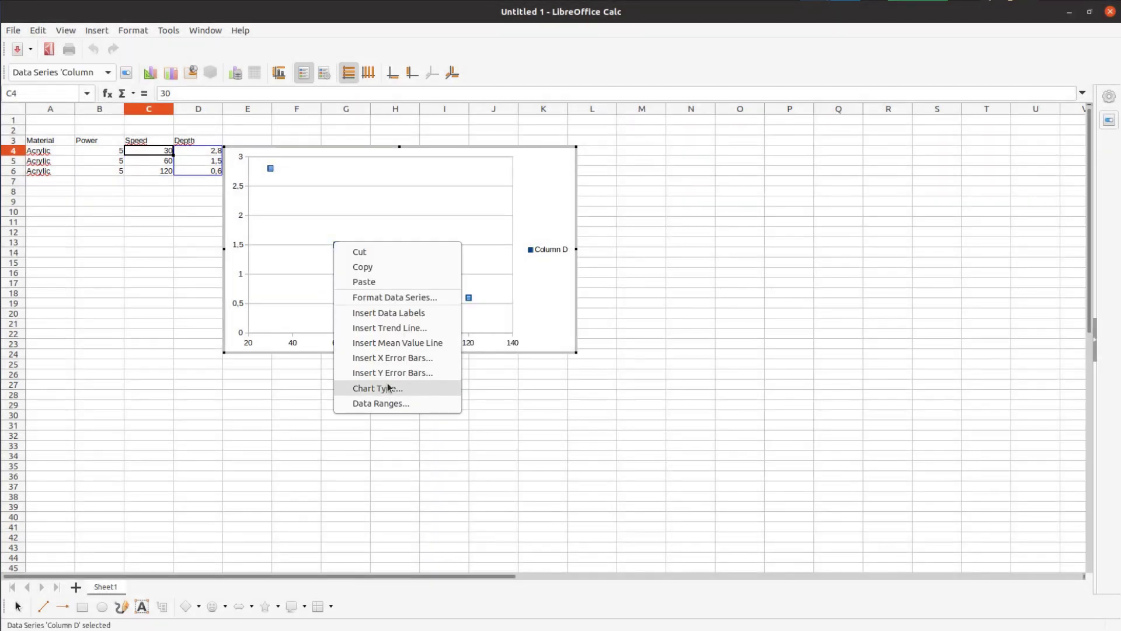
# - Add a linear trend line showing its equation and R² value
pyautogui.click(389, 328)
pyautogui.click(484, 393)
pyautogui.click(514, 415)
pyautogui.press('Return')
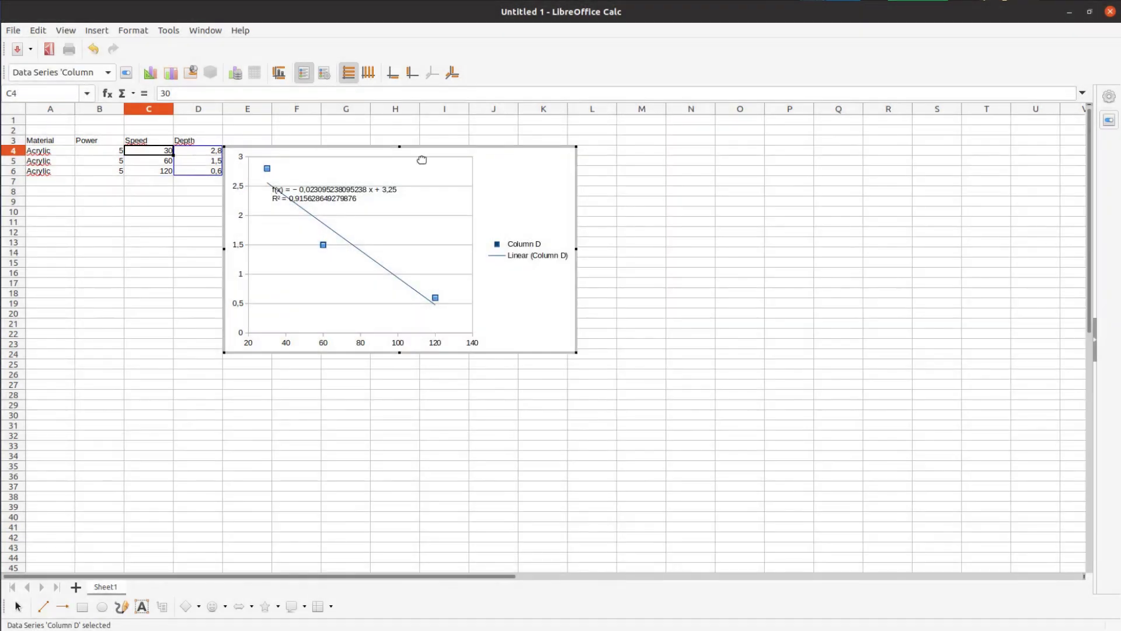
# - Move the chart aside, add Speed and Depth headers in row 8, and enter target depth 1,8
pyautogui.moveTo(415, 155); pyautogui.dragTo(464, 141)
pyautogui.click(153, 199)
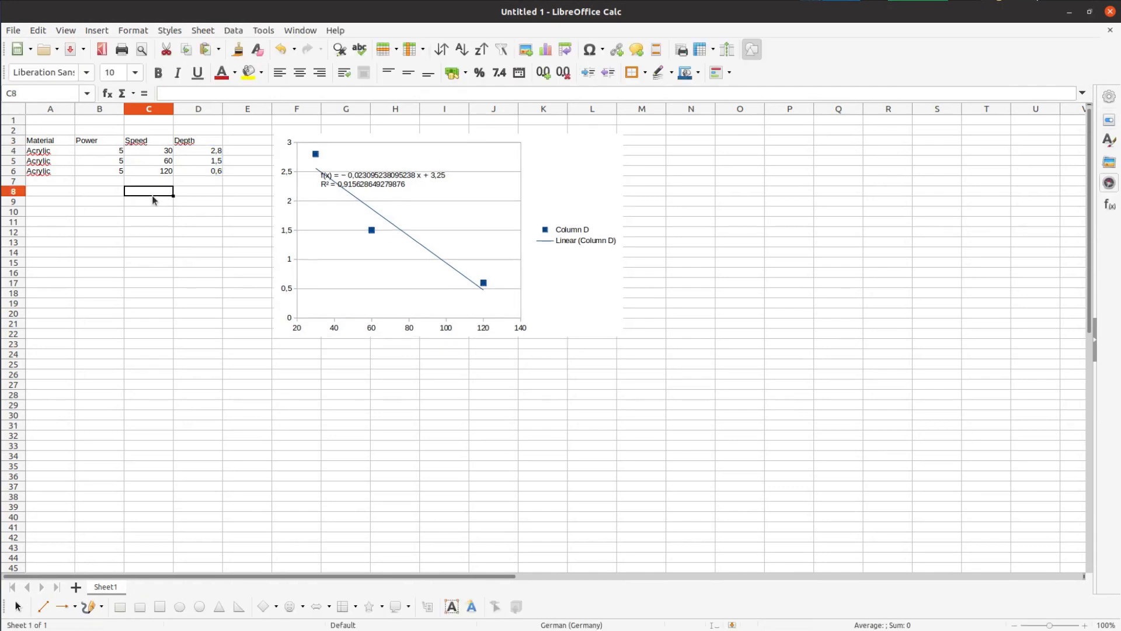
pyautogui.write('Speed')
pyautogui.press('Tab')
pyautogui.press('Down')
pyautogui.write('1,')
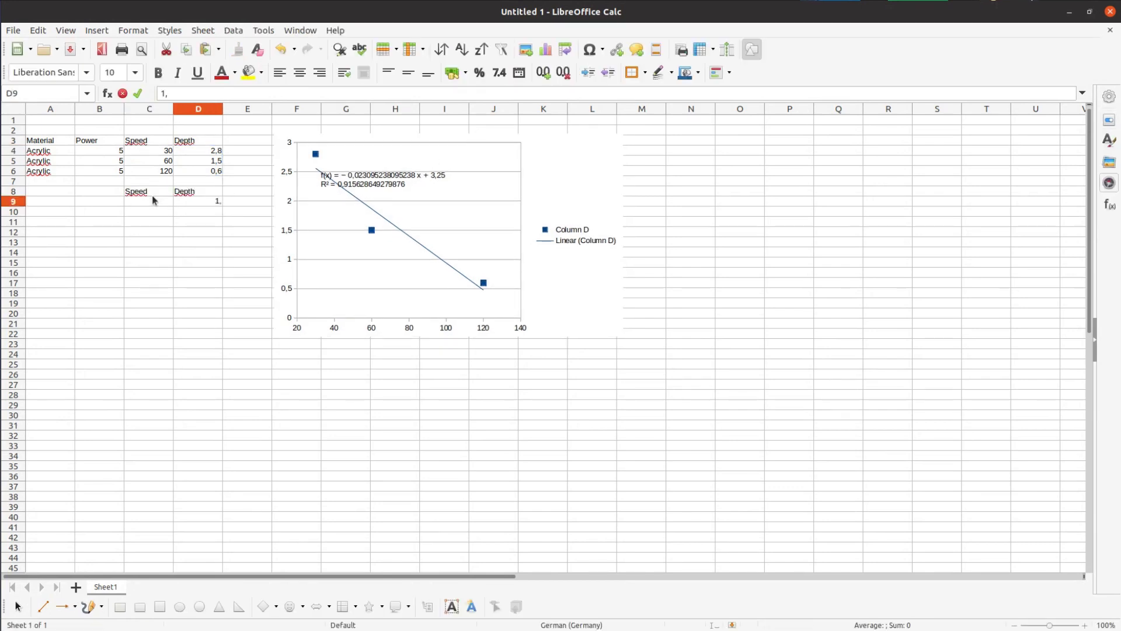
pyautogui.write('8')
pyautogui.press('Return')
# - Reposition the equation label and enter =(D9-3,25)/-0,02309 in C9, giving speed 62,78350515
pyautogui.click(154, 201)
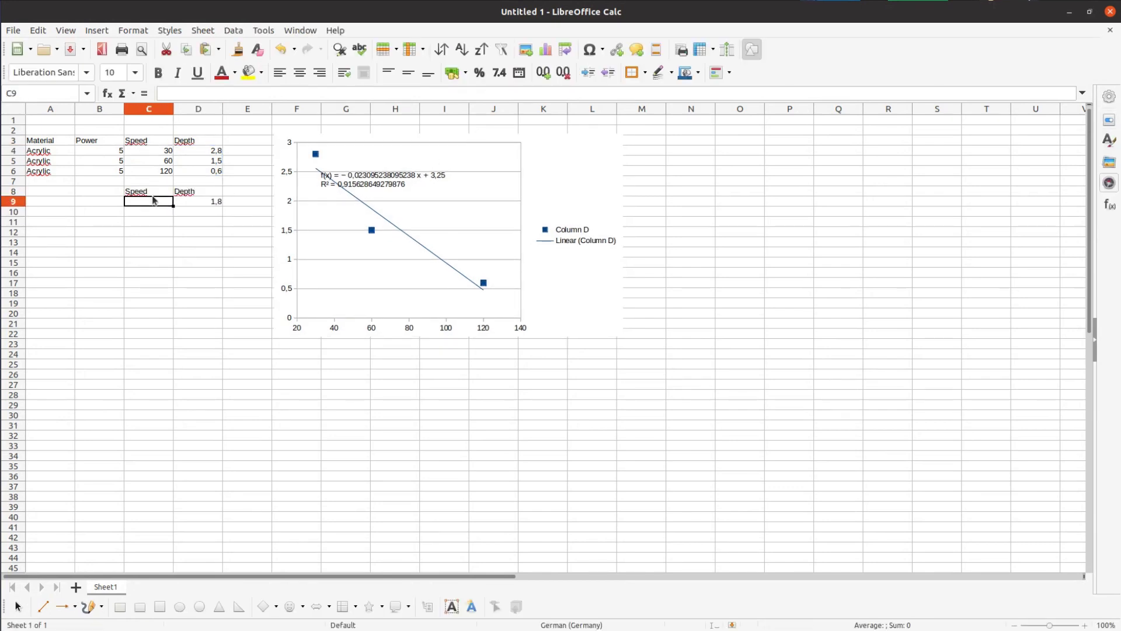
pyautogui.doubleClick(366, 177)
pyautogui.doubleClick(366, 176)
pyautogui.press('Escape')
pyautogui.moveTo(404, 169); pyautogui.dragTo(447, 180)
pyautogui.click(165, 203)
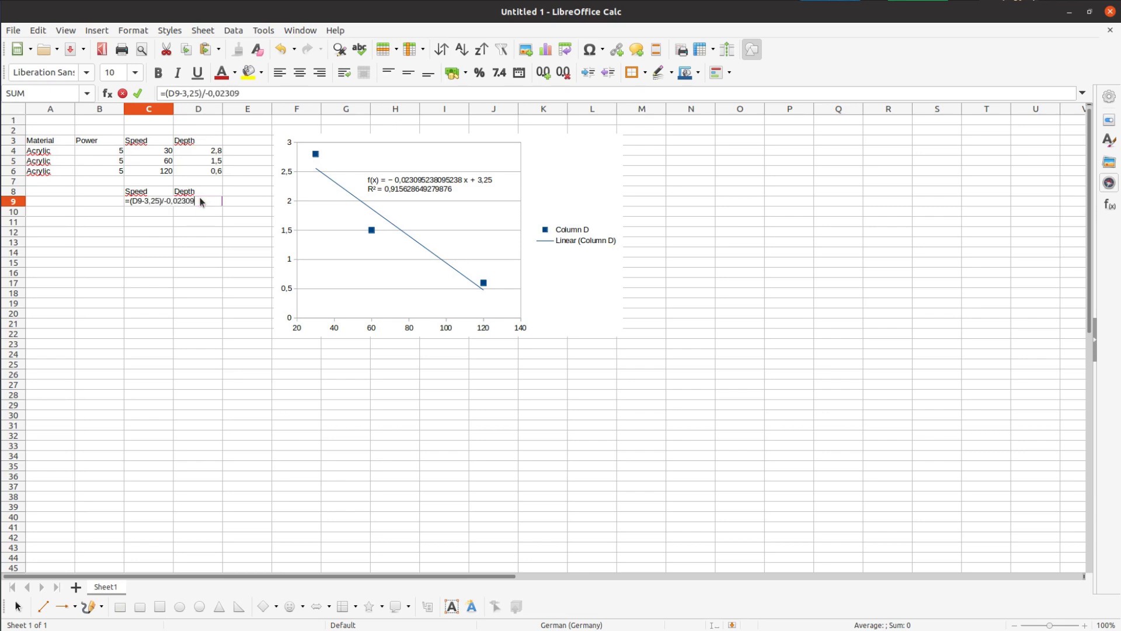
pyautogui.press('Return')
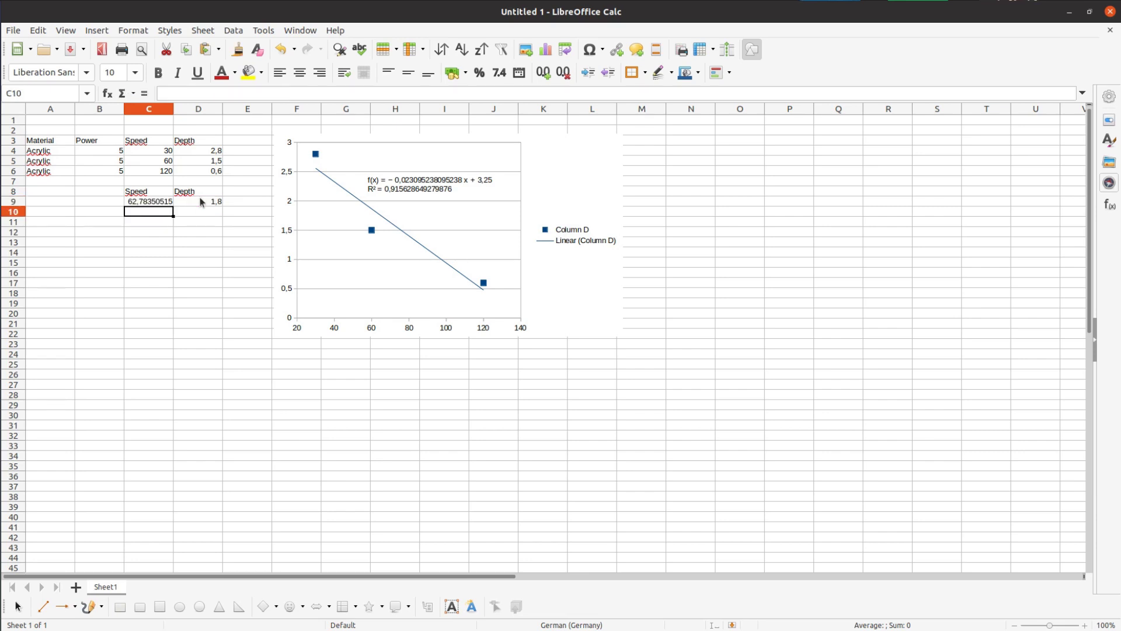